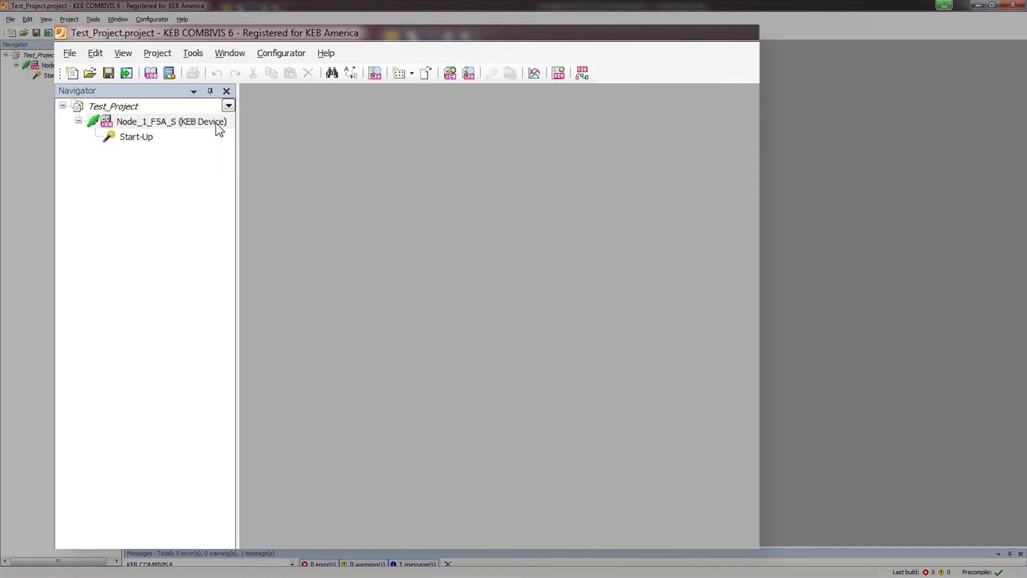
- Select the Node_1_F5A_S inverter node in the Test_Project navigator tree
left_click(214, 120)
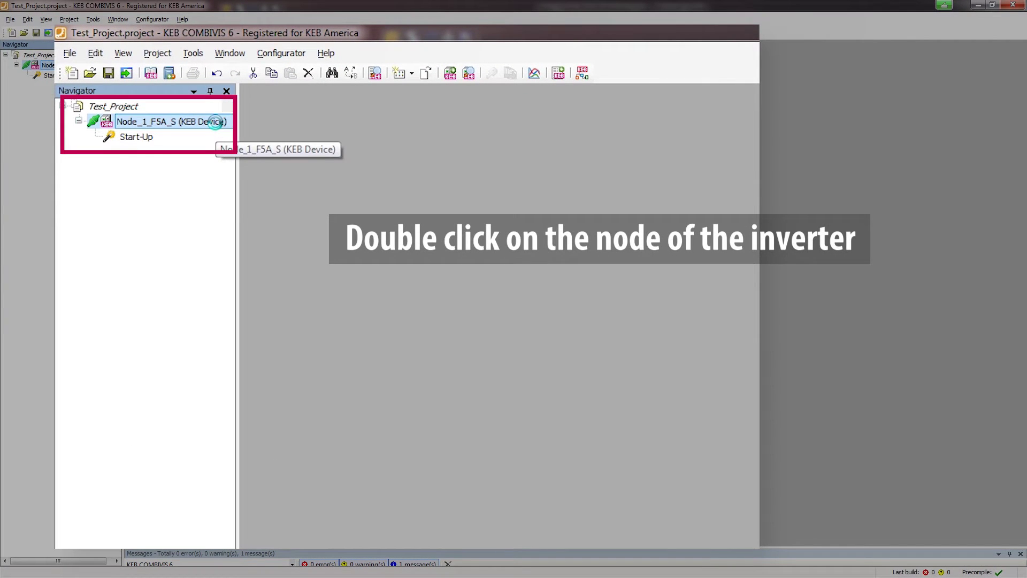
- Open the Node_1_F5A_S editor, showing its online COM6 communication settings
double_click(215, 121)
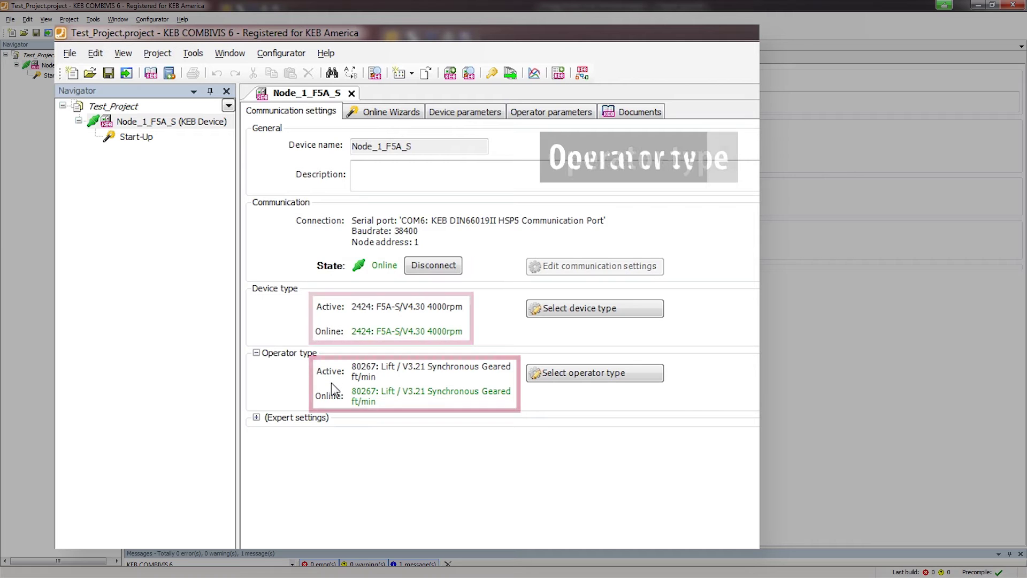
- Show Node_1_F5A_S device parameters with the Ec: encoder group expanded
left_click(461, 112)
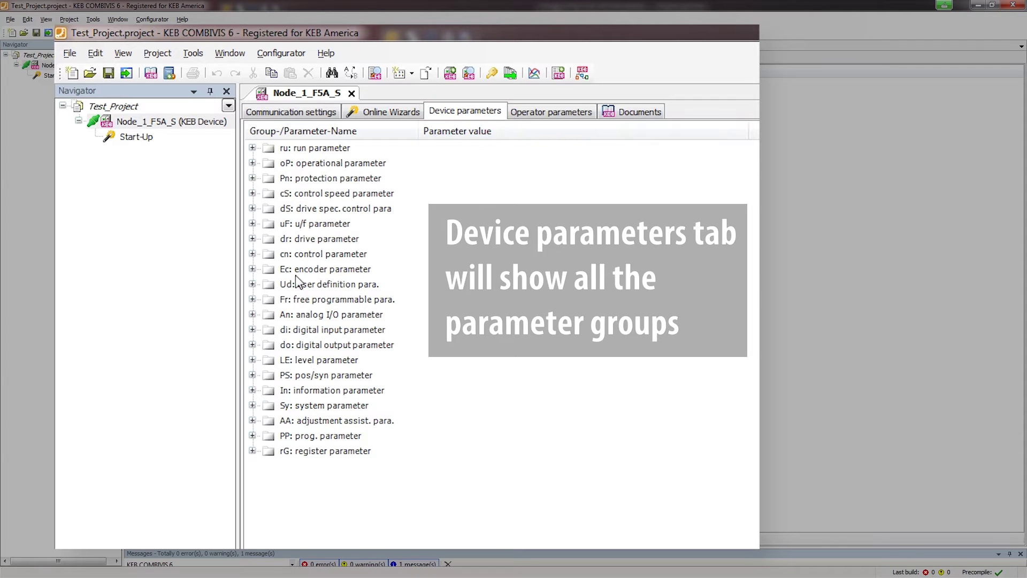
left_click(253, 269)
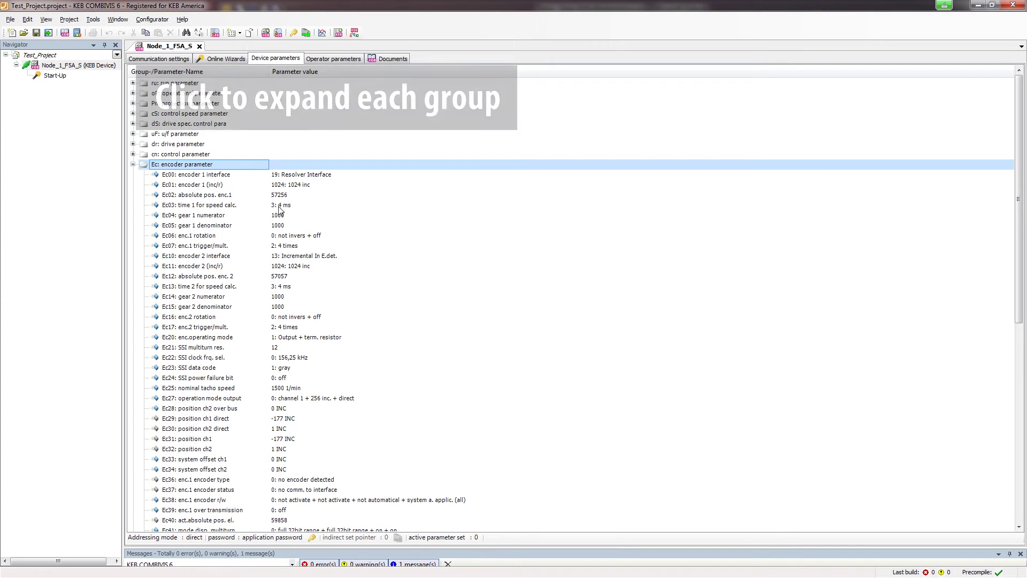
- Change Ec03 speed calc. sample time to 4: 8 ms in Property-Editor and confirm
double_click(285, 207)
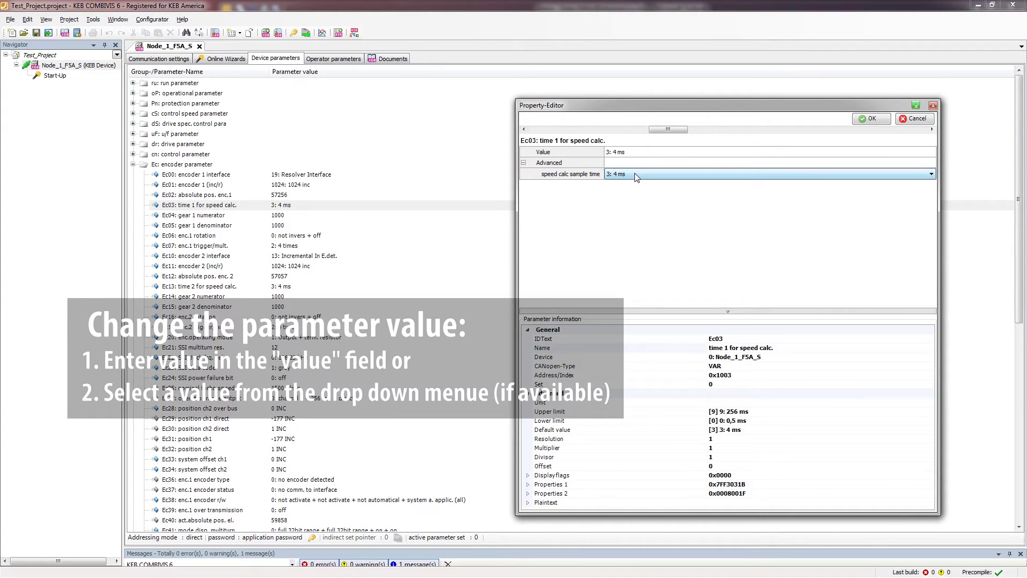
left_click(634, 174)
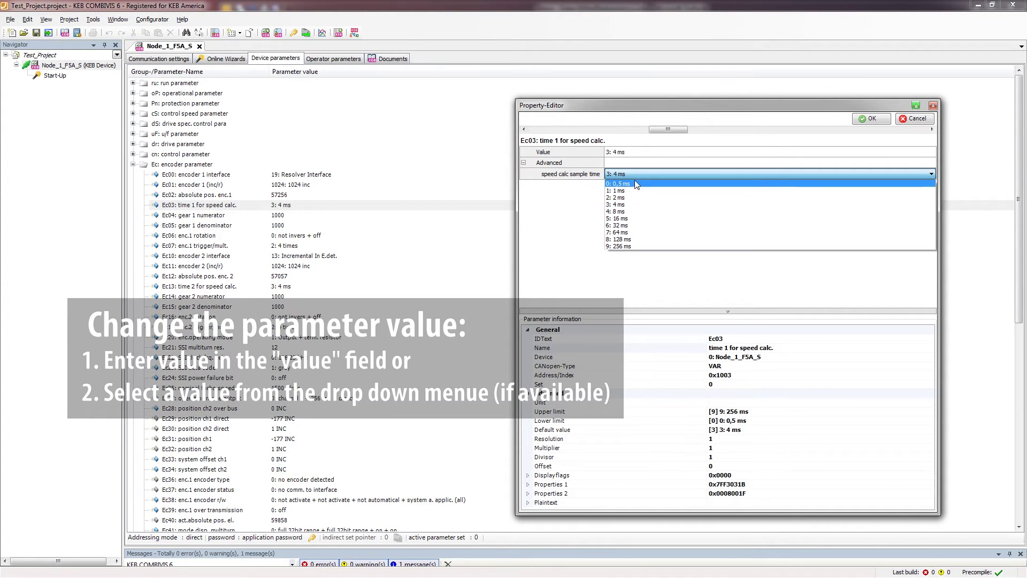
left_click(631, 211)
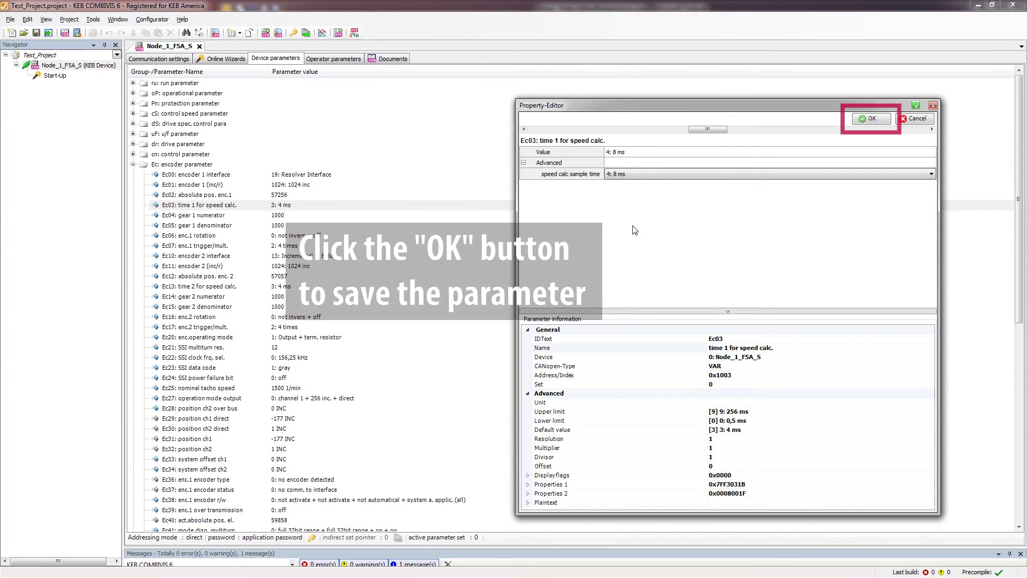
left_click(868, 121)
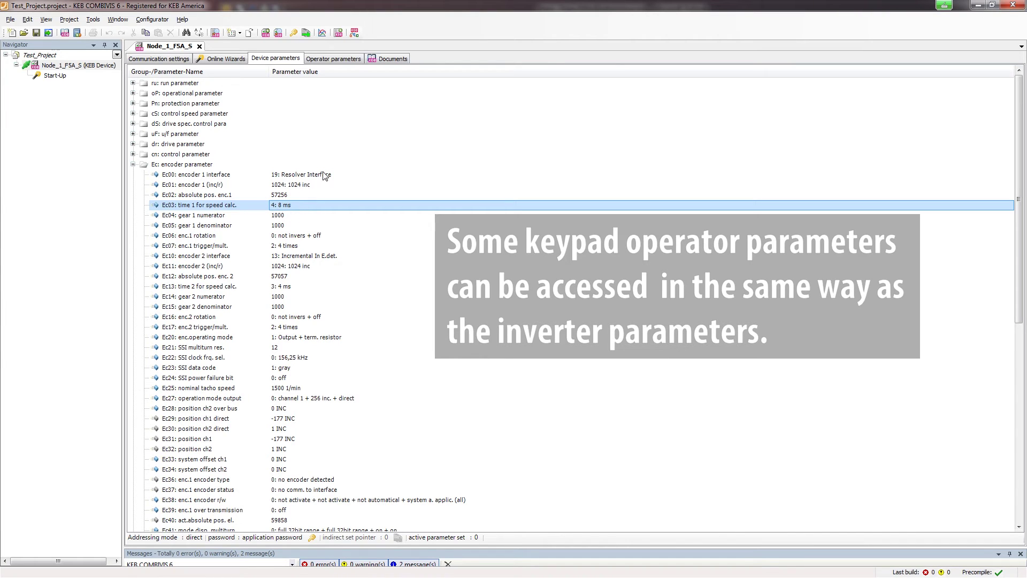
- Open LE04 Sample Rate for Encoder from operator parameters' LE: Encoder Data group
left_click(353, 62)
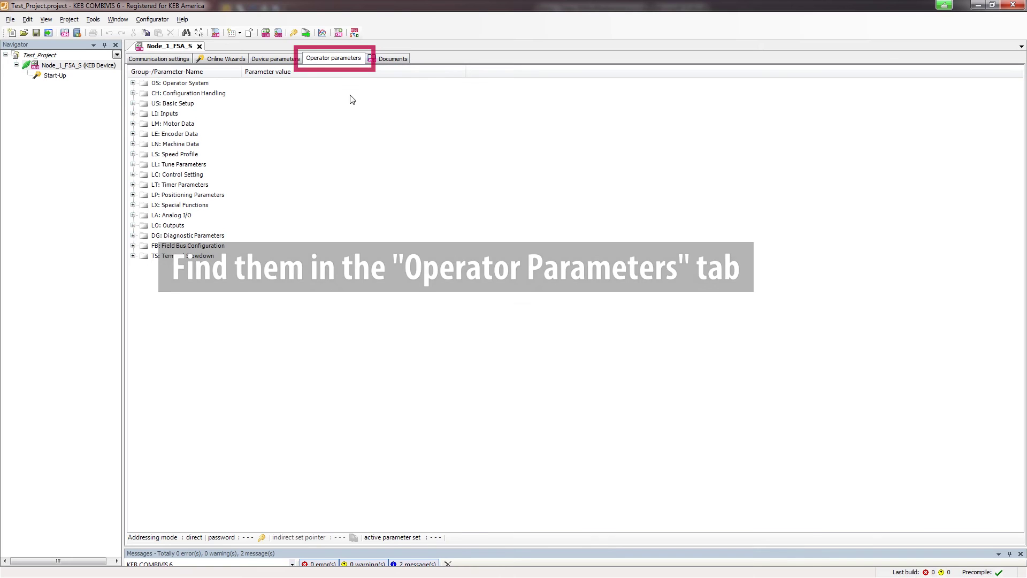
left_click(134, 135)
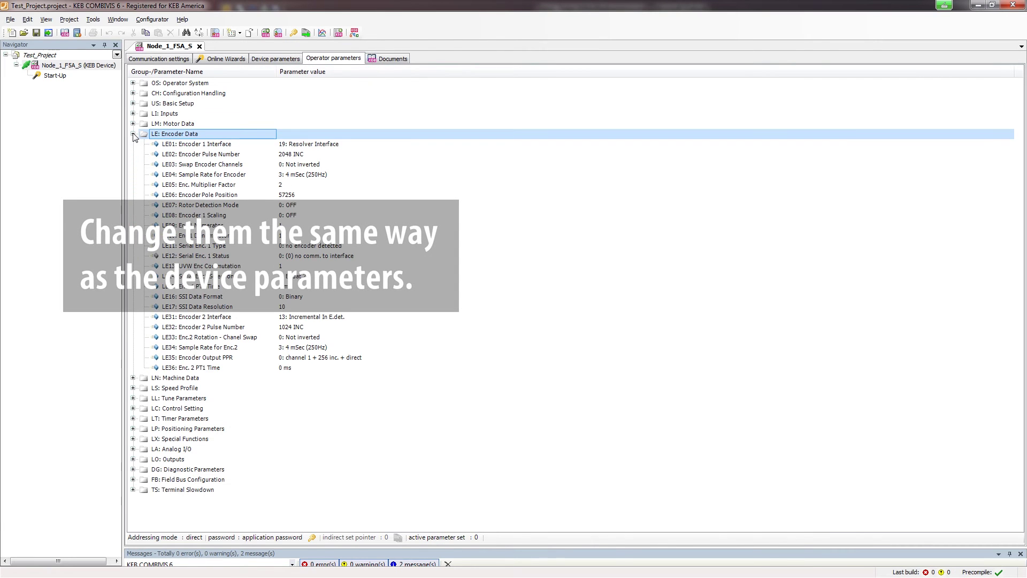
double_click(306, 181)
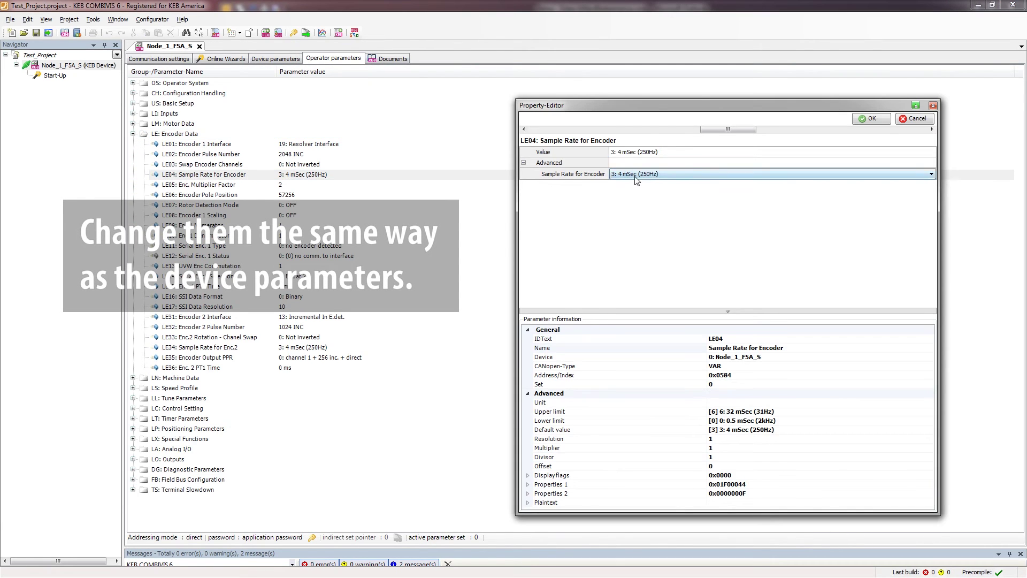